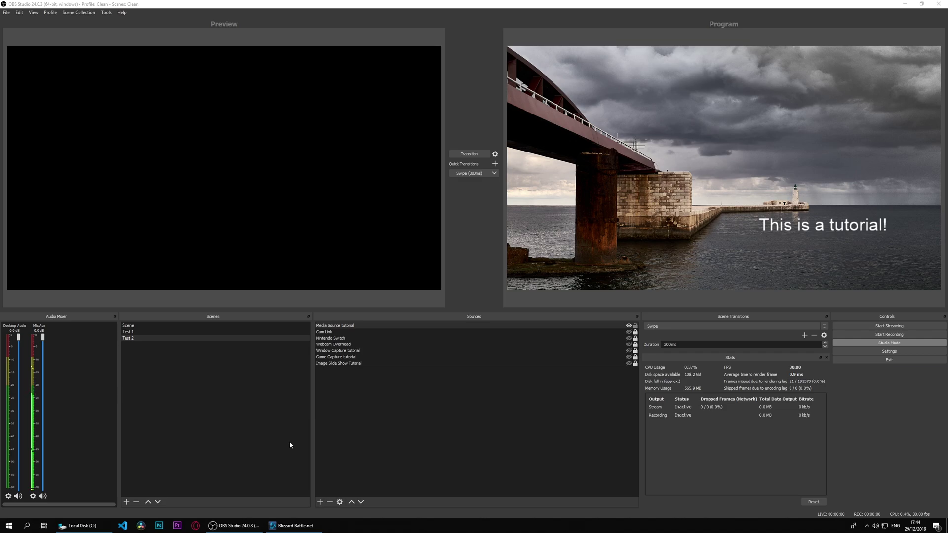
# Open the add-source menu in Test 2, then dismiss it without adding anything
pyautogui.click(350, 393)
pyautogui.rightClick(335, 395)
pyautogui.moveTo(376, 397)
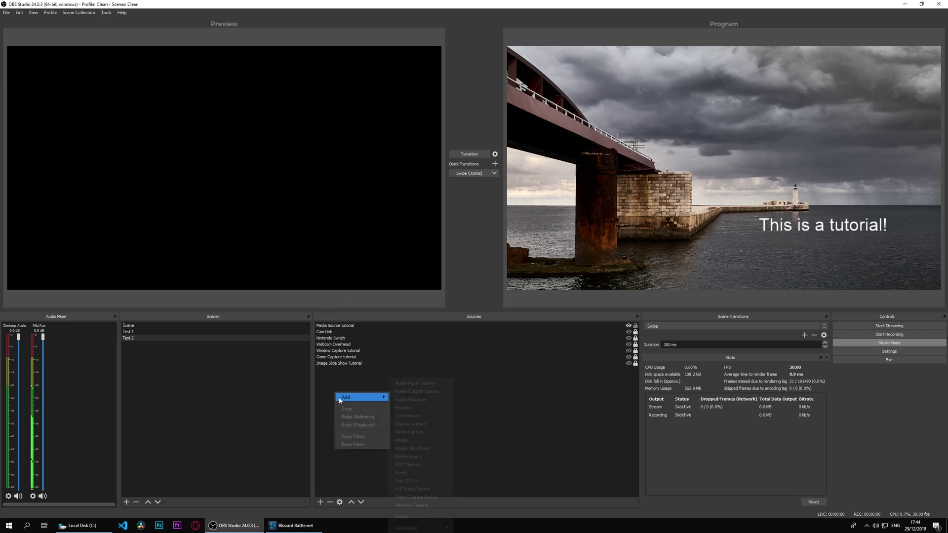
pyautogui.click(815, 181)
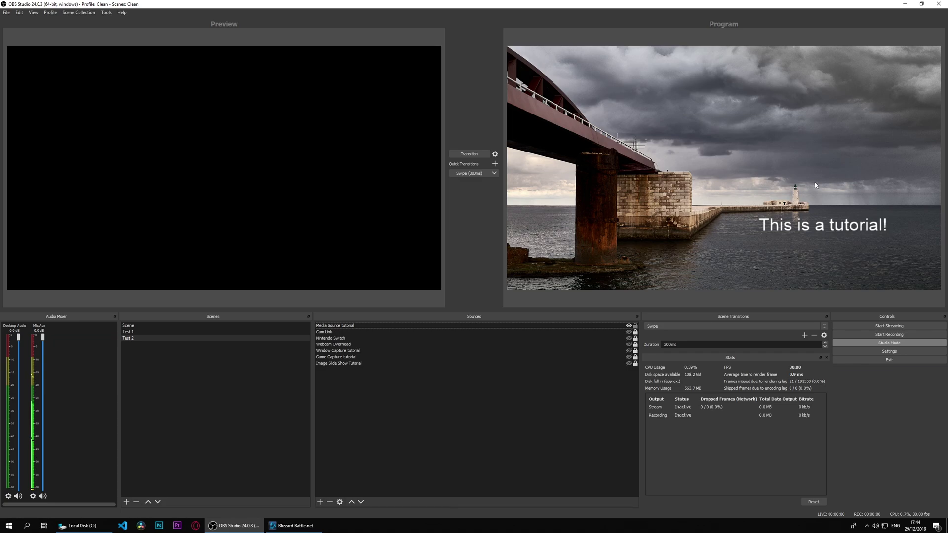
# In Test 1, start adding a Scene source and choose to reuse an existing scene
pyautogui.click(223, 334)
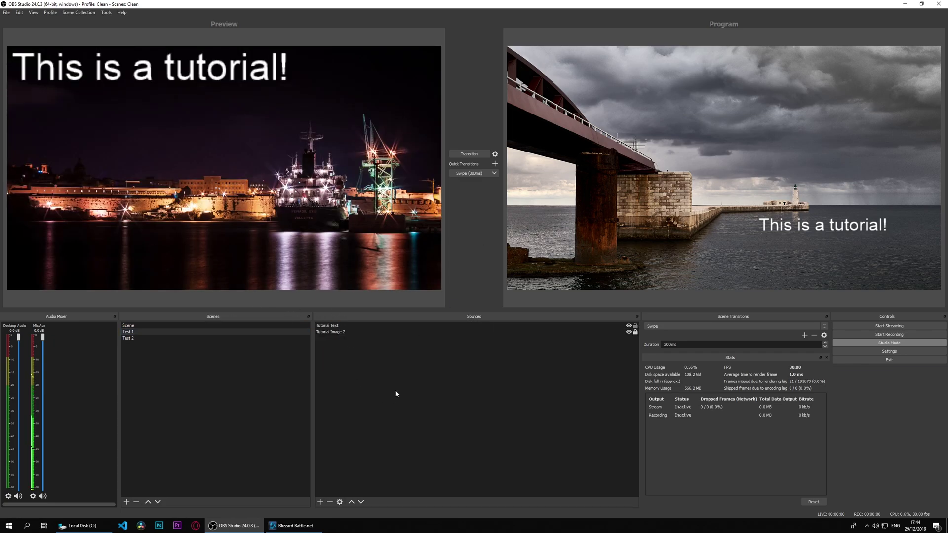
pyautogui.rightClick(433, 370)
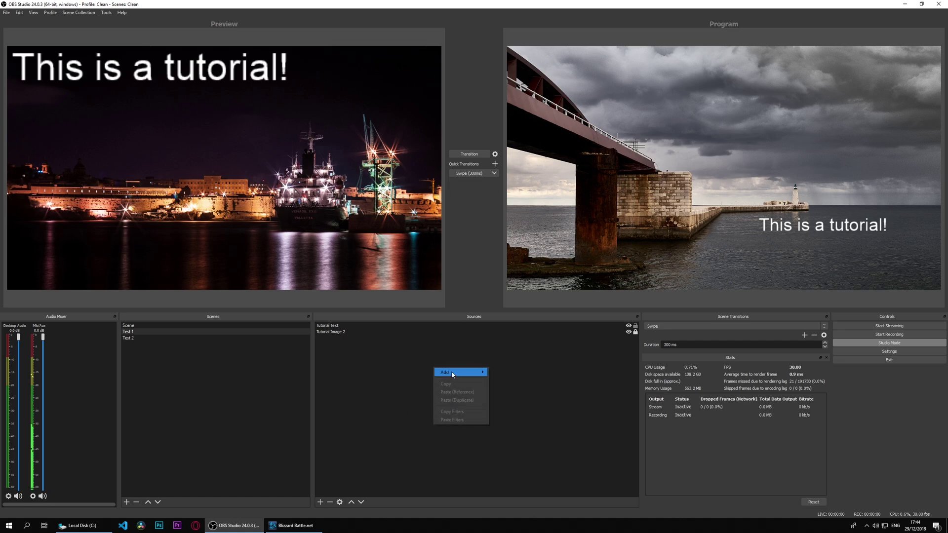
pyautogui.moveTo(467, 372)
pyautogui.click(515, 465)
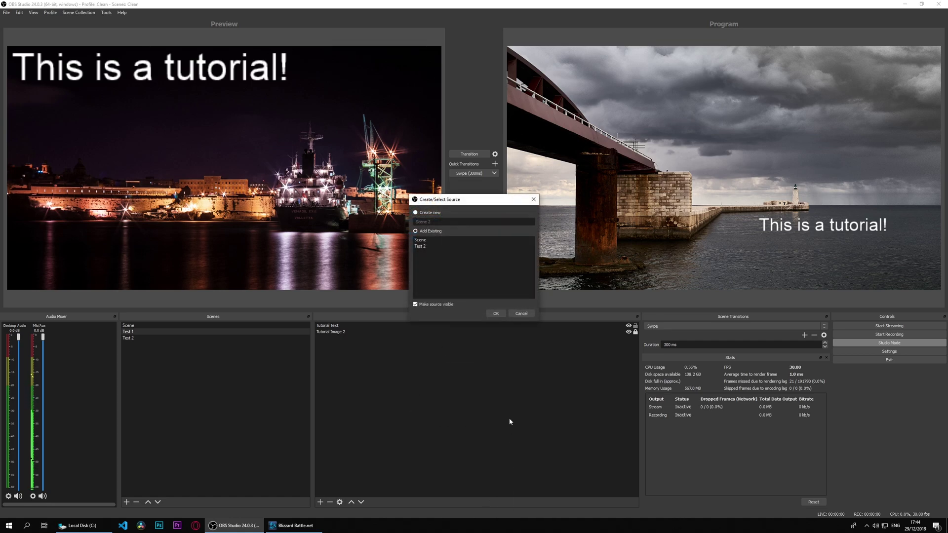
pyautogui.click(424, 230)
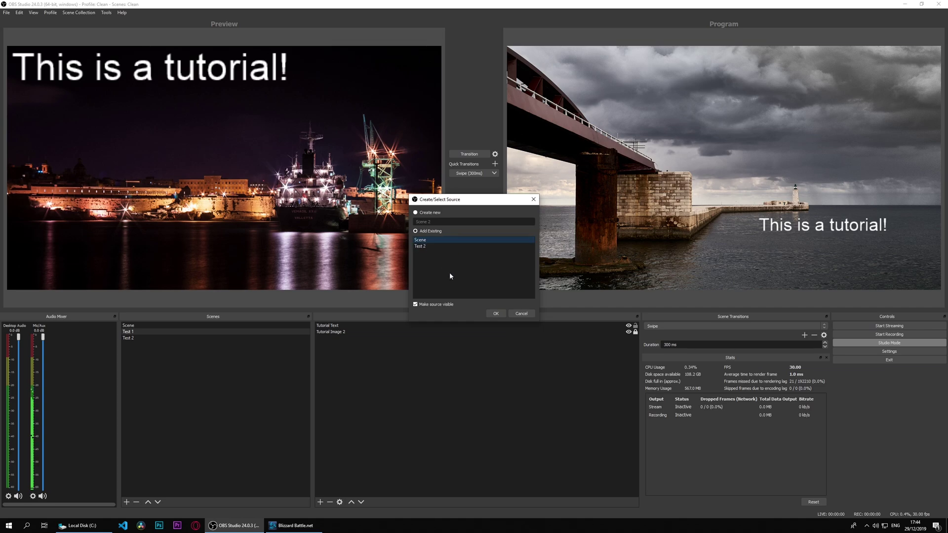
# Add the existing scene Scene, then shrink it into a small lower-left window
pyautogui.click(495, 314)
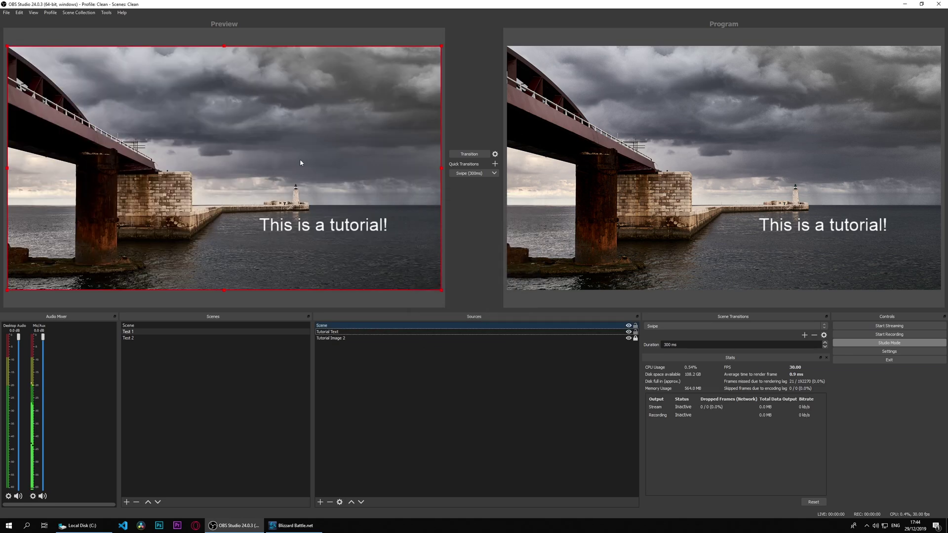
pyautogui.moveTo(442, 290); pyautogui.dragTo(183, 143)
pyautogui.moveTo(163, 136); pyautogui.dragTo(141, 269)
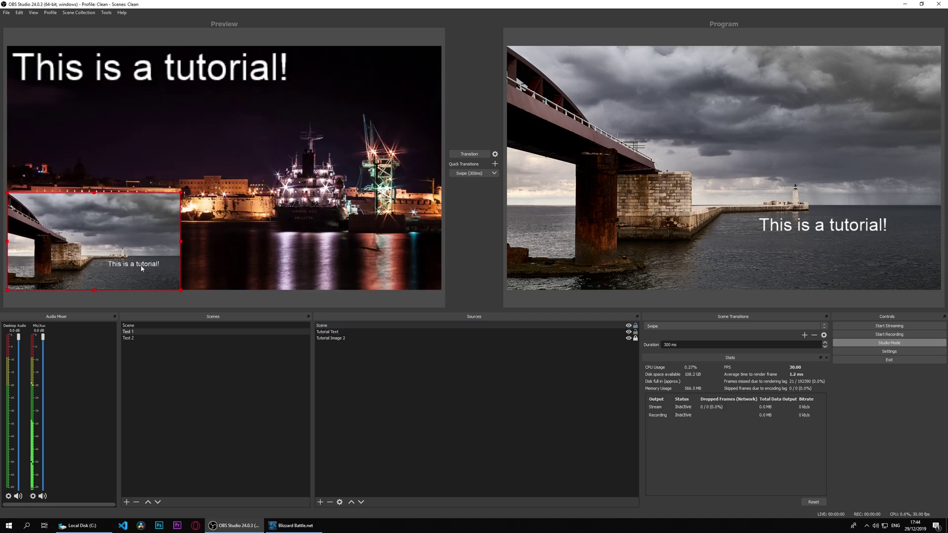
pyautogui.click(244, 267)
# In scene Scene, move the Tutorial Text to the bottom-right corner
pyautogui.click(161, 326)
pyautogui.click(345, 326)
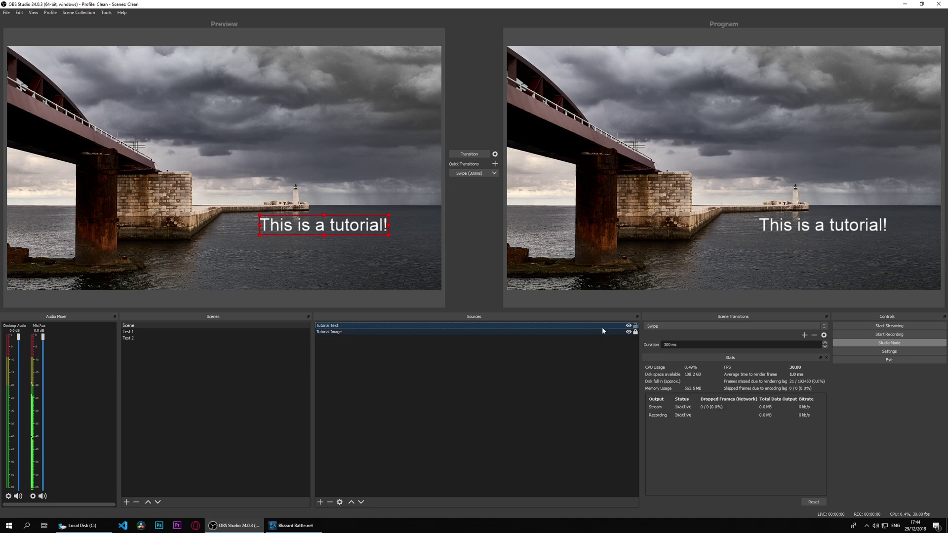
pyautogui.click(364, 233)
pyautogui.moveTo(365, 232); pyautogui.dragTo(416, 285)
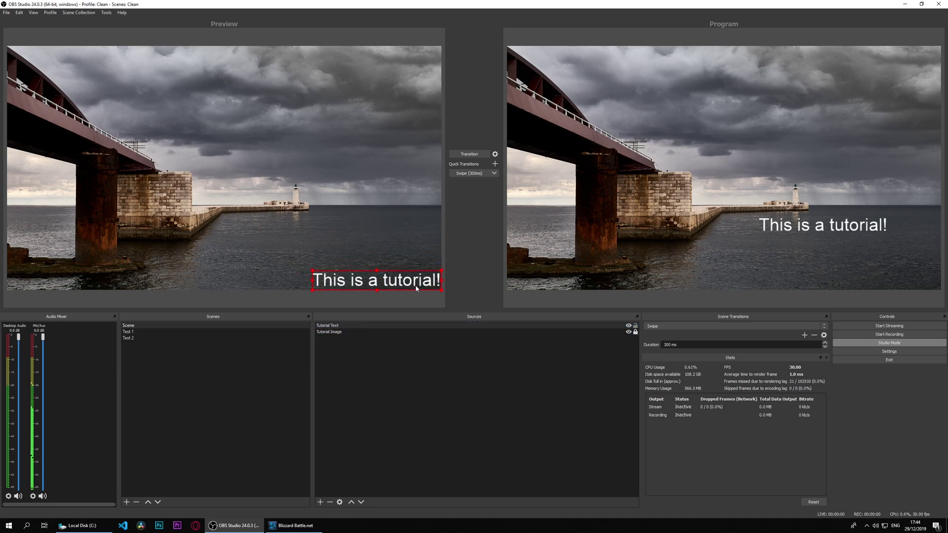
pyautogui.click(380, 205)
# Switch between Test 1 and Scene to compare the two previews
pyautogui.click(180, 332)
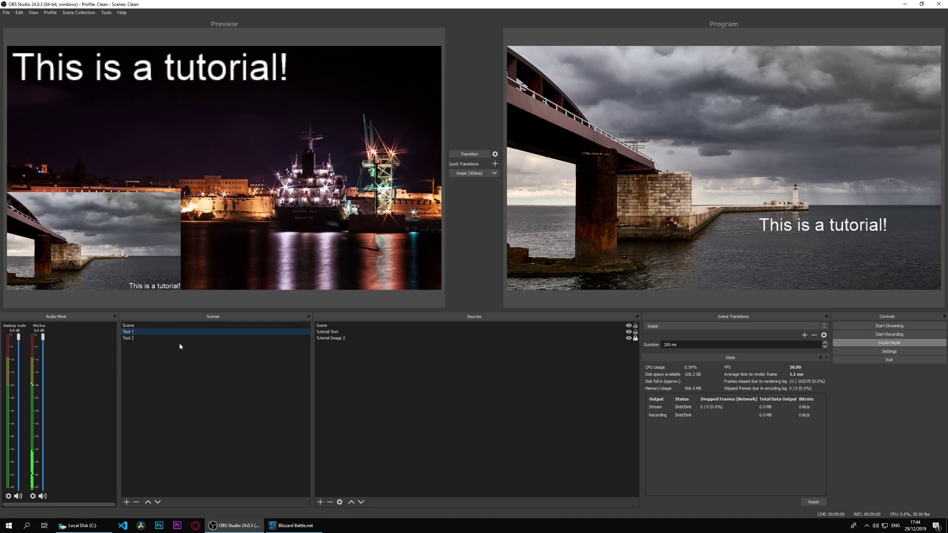
pyautogui.click(191, 325)
pyautogui.click(189, 334)
# Move Test 1's nested Scene window slightly up and right, then select its Sources row
pyautogui.click(181, 325)
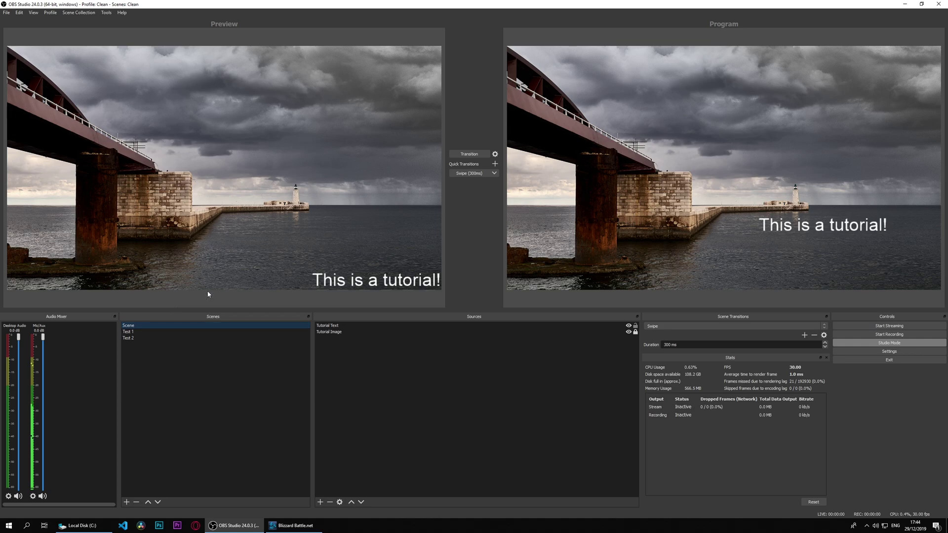
pyautogui.click(180, 333)
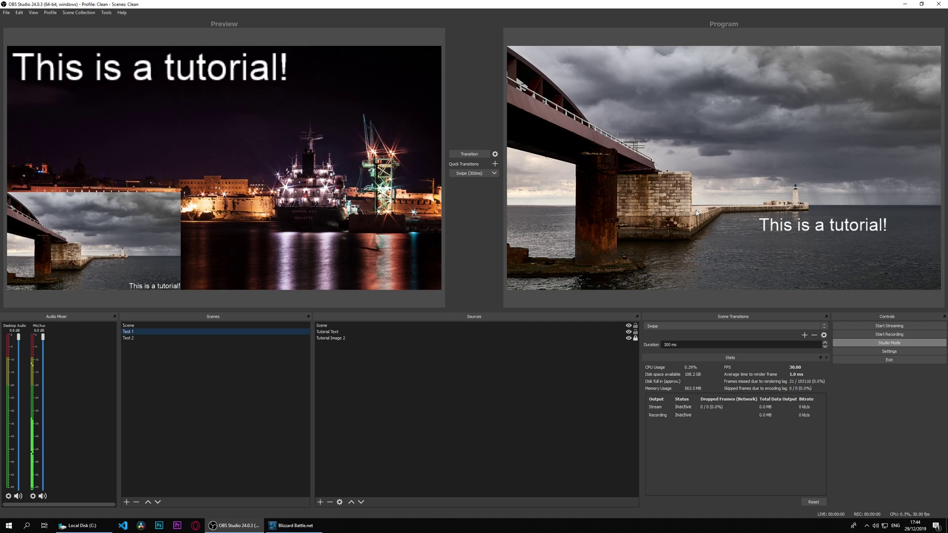
pyautogui.click(178, 287)
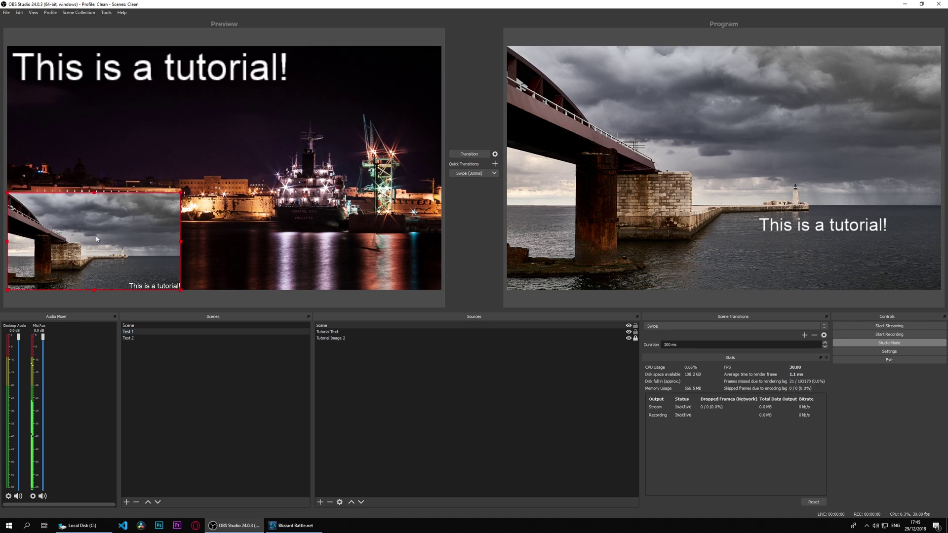
pyautogui.moveTo(97, 239); pyautogui.dragTo(116, 223)
pyautogui.click(132, 144)
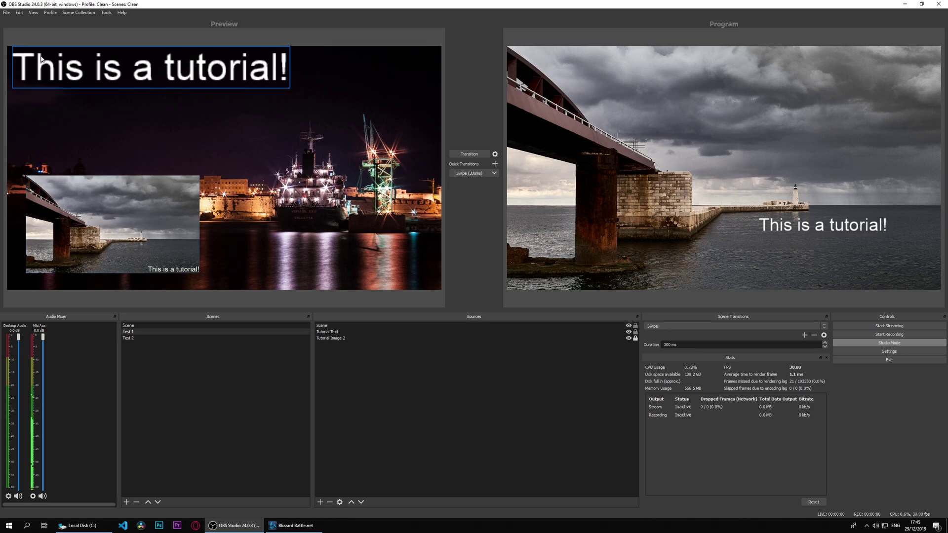
pyautogui.click(77, 222)
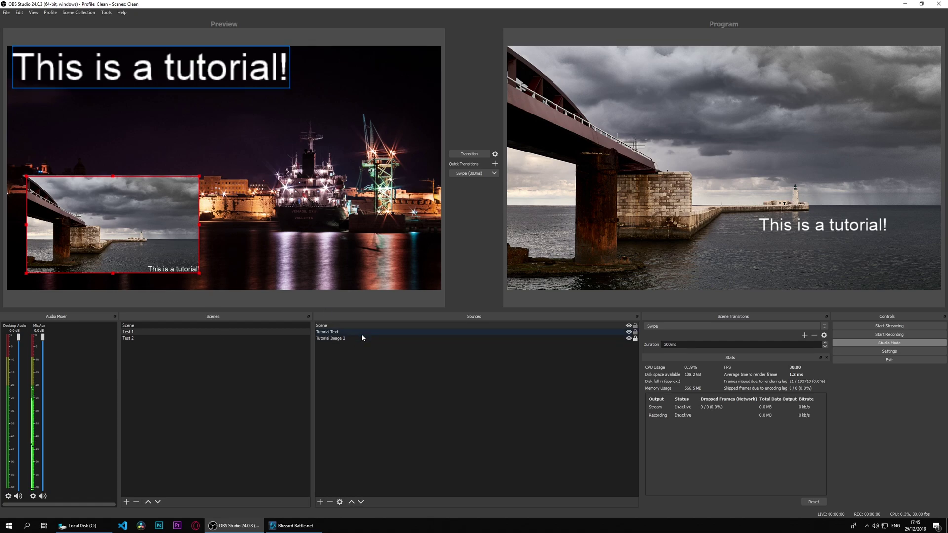
pyautogui.click(381, 325)
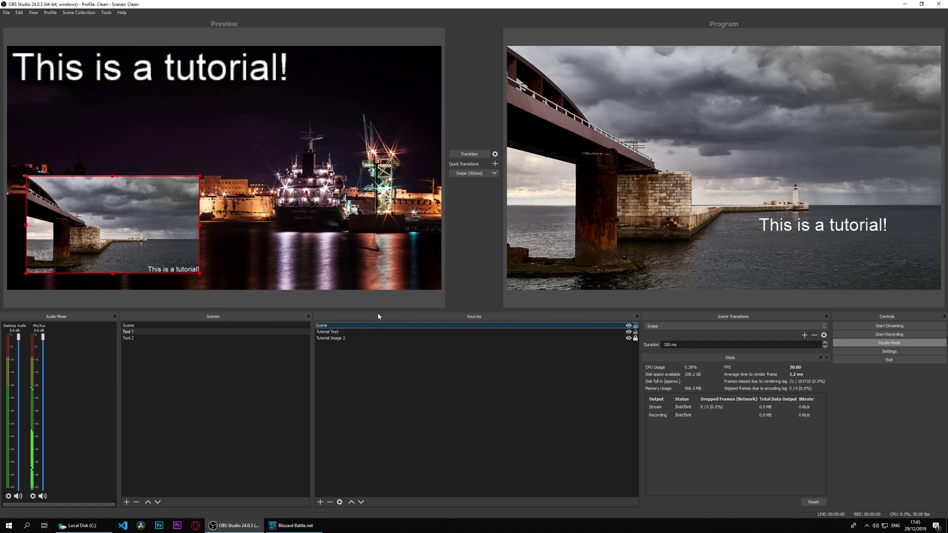
# Check the nested Scene's empty properties, then lower and unmute the Media Source tutorial audio
pyautogui.doubleClick(339, 334)
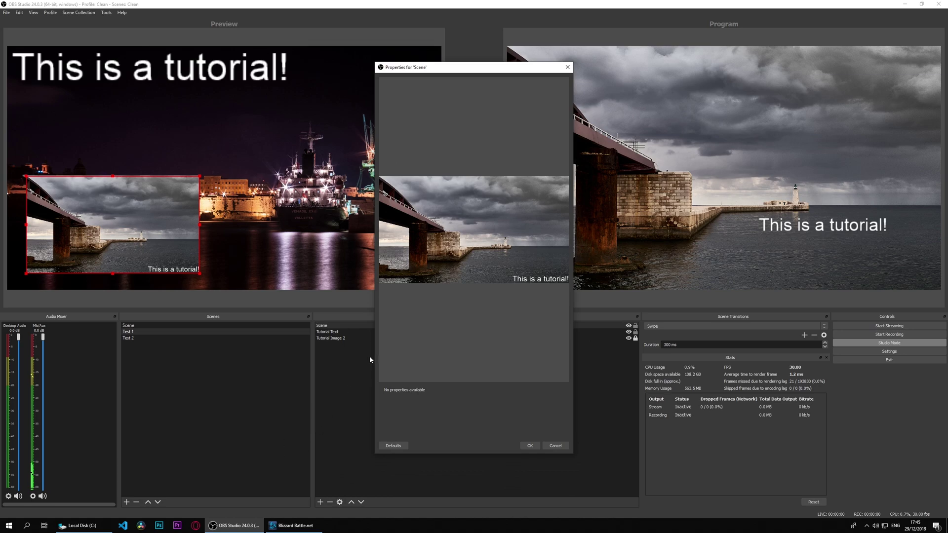
pyautogui.click(530, 446)
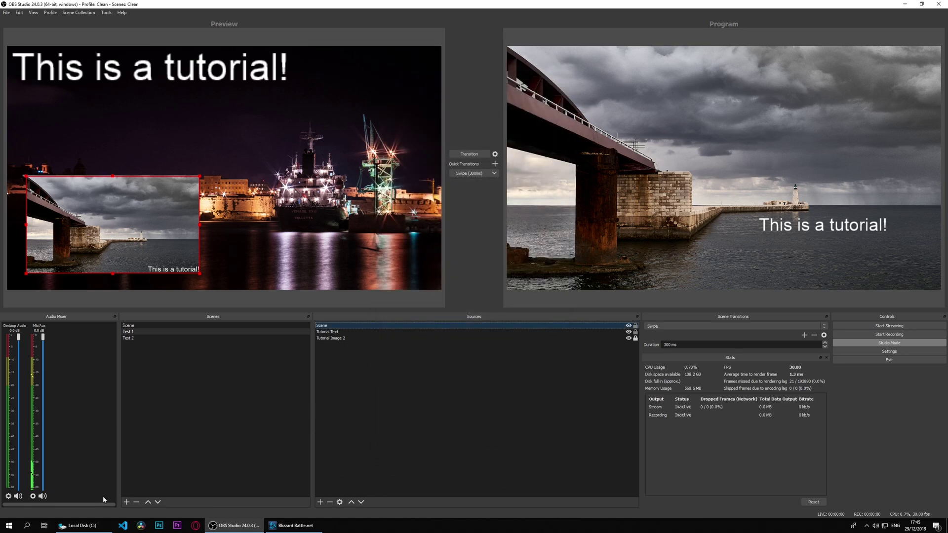
pyautogui.click(154, 339)
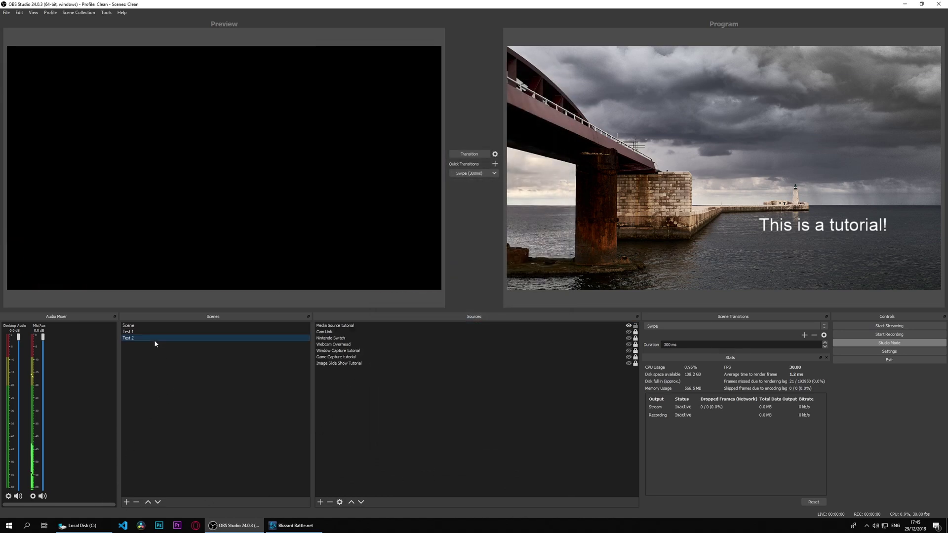
pyautogui.click(628, 327)
pyautogui.click(629, 326)
pyautogui.click(470, 174)
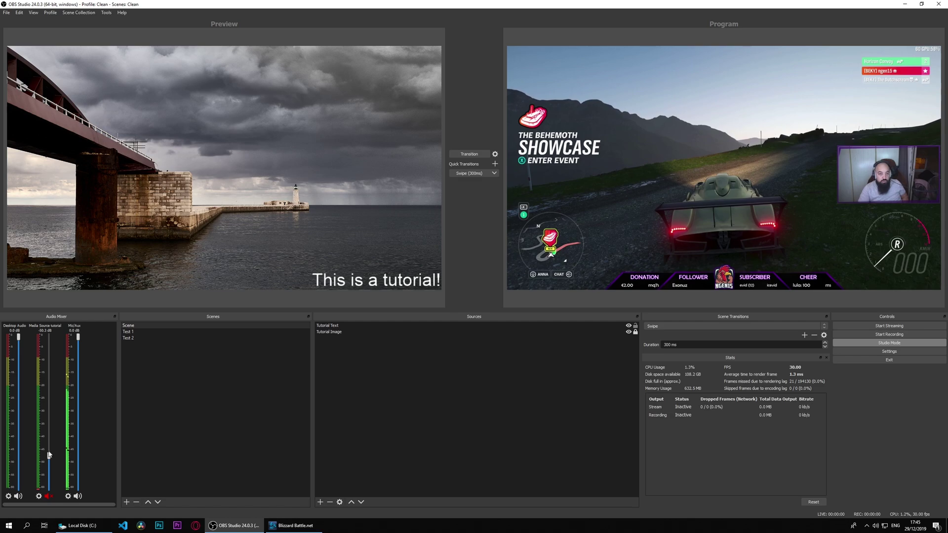
pyautogui.moveTo(49, 454); pyautogui.dragTo(49, 460)
pyautogui.click(48, 497)
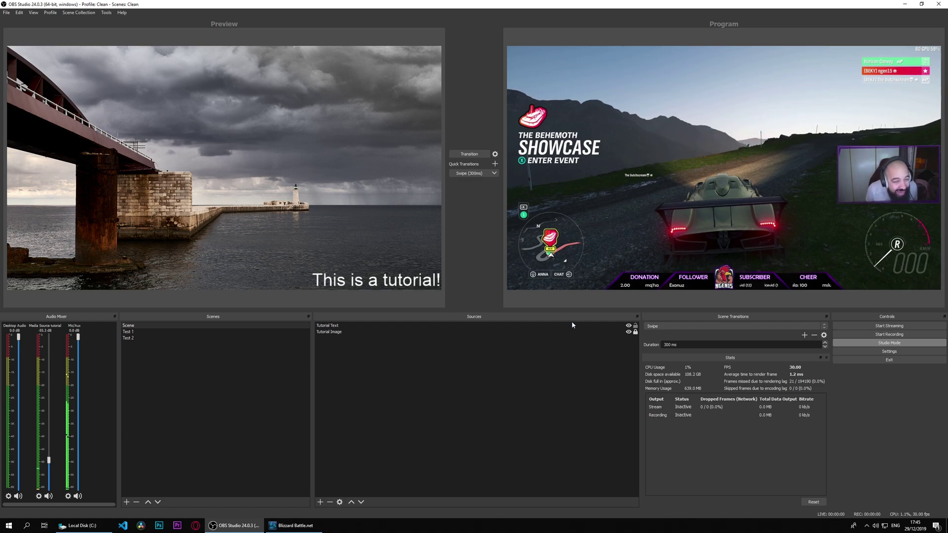
# Preview Test 1 and transition it live to Program
pyautogui.click(200, 338)
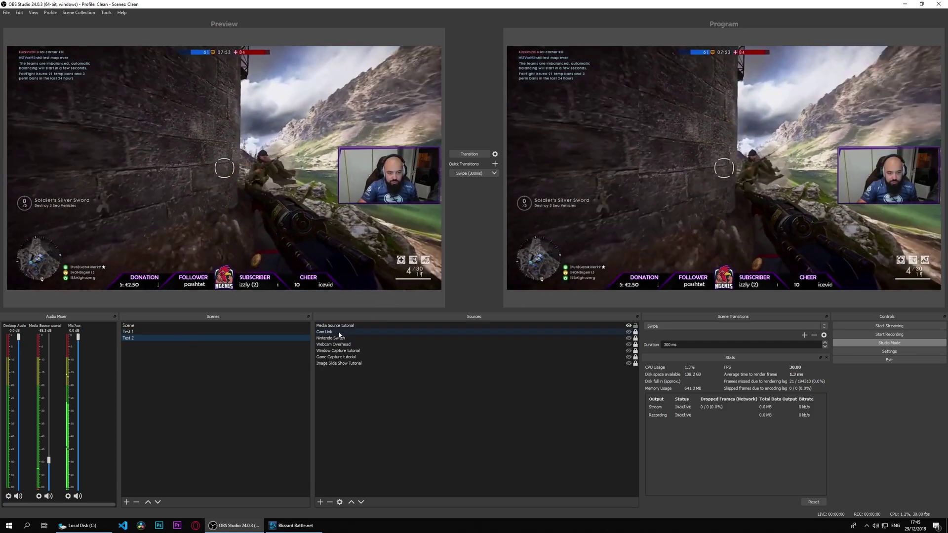
pyautogui.click(127, 332)
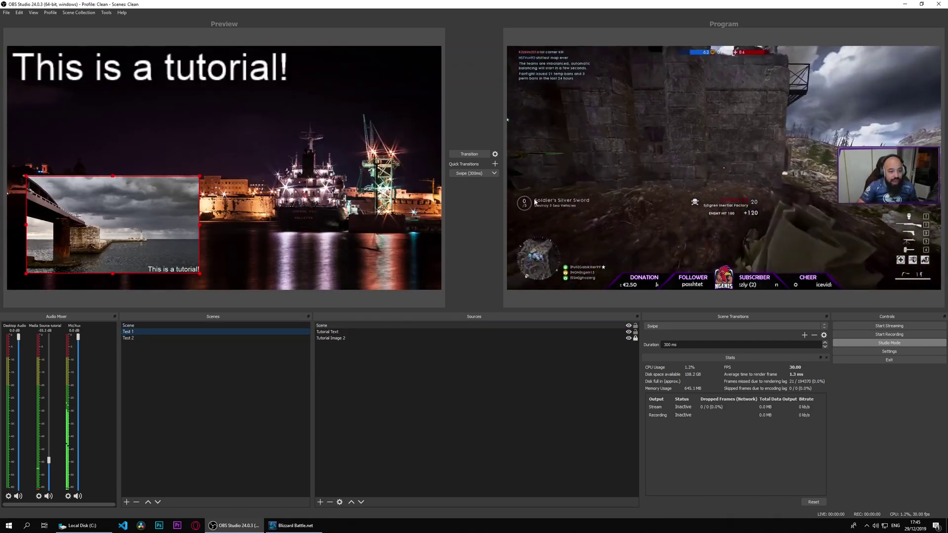
pyautogui.click(469, 173)
# Reopen the nested Scene source's properties in Test 1 and close them unchanged
pyautogui.click(162, 327)
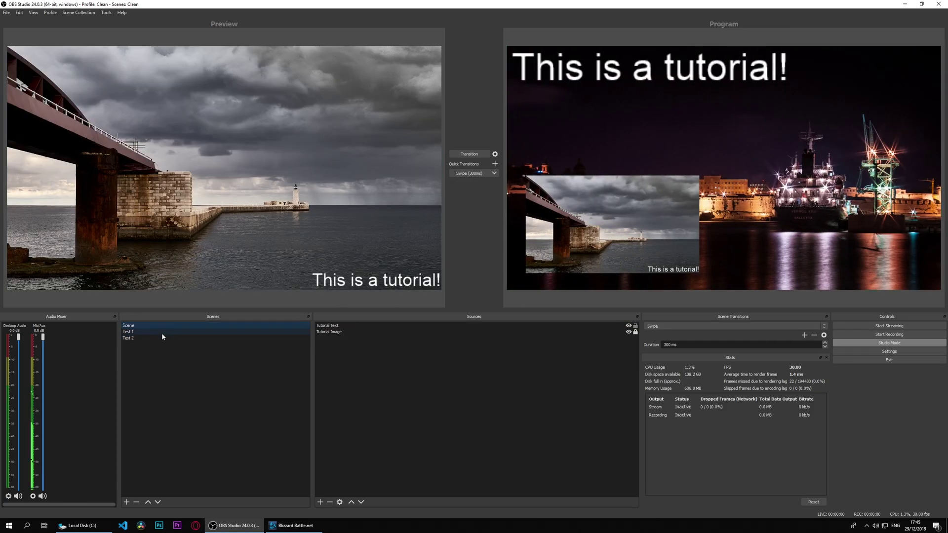
pyautogui.click(161, 333)
pyautogui.doubleClick(345, 327)
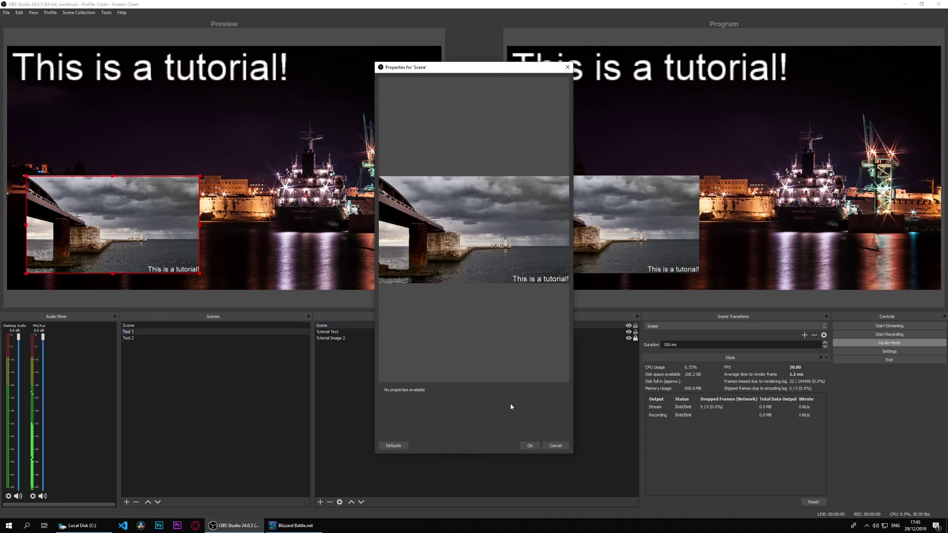
pyautogui.click(554, 446)
# Remove the nested Scene source from Test 1
pyautogui.rightClick(394, 328)
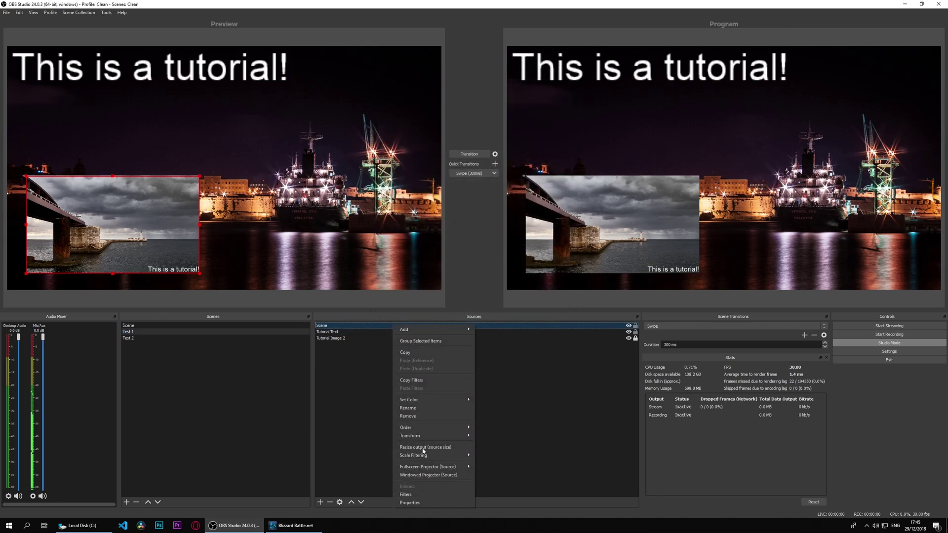
pyautogui.click(405, 416)
pyautogui.click(492, 273)
# Add the existing Test 2 scene as a Scene source in Test 1
pyautogui.rightClick(430, 368)
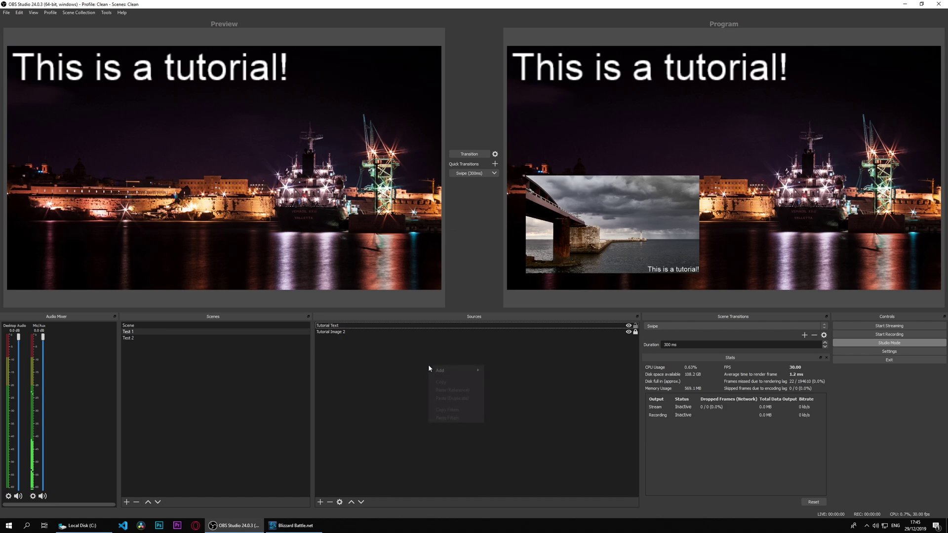
pyautogui.moveTo(455, 370)
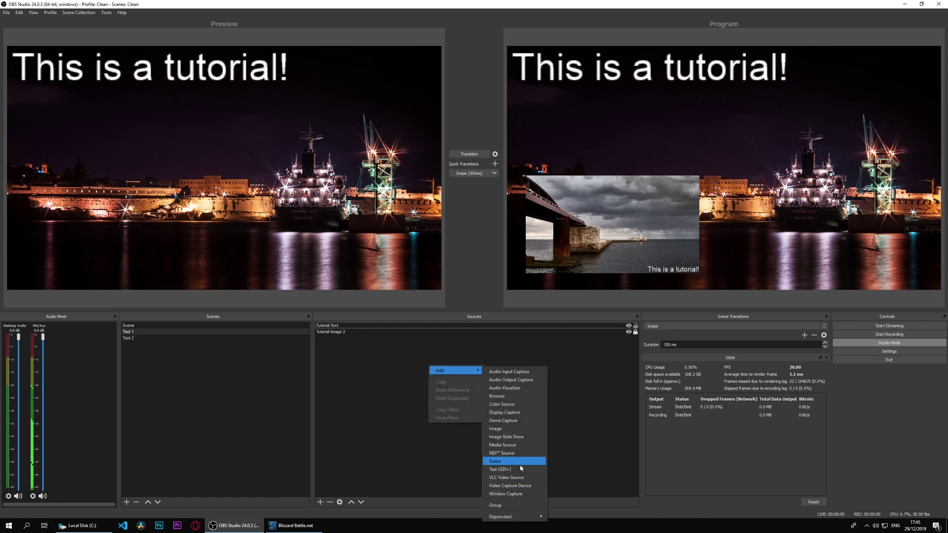
pyautogui.click(495, 461)
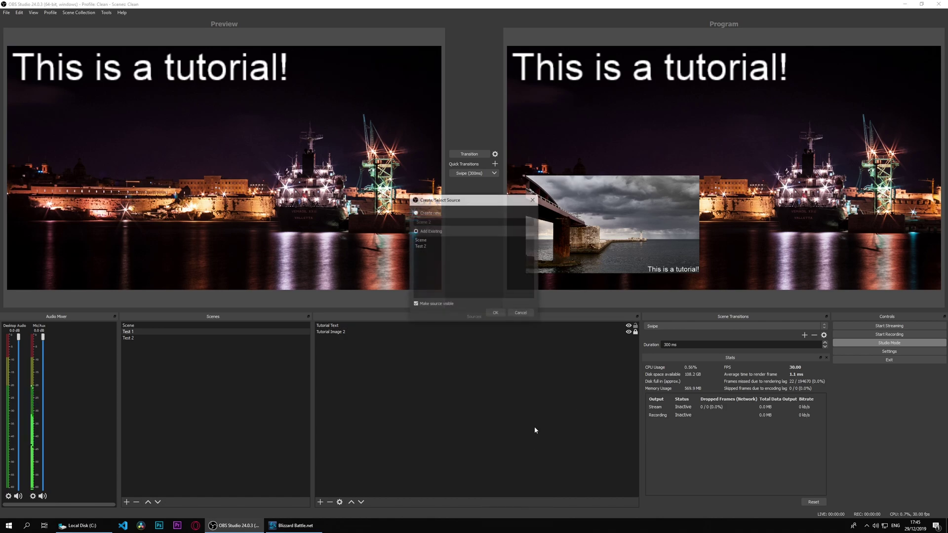
pyautogui.click(420, 246)
pyautogui.click(496, 314)
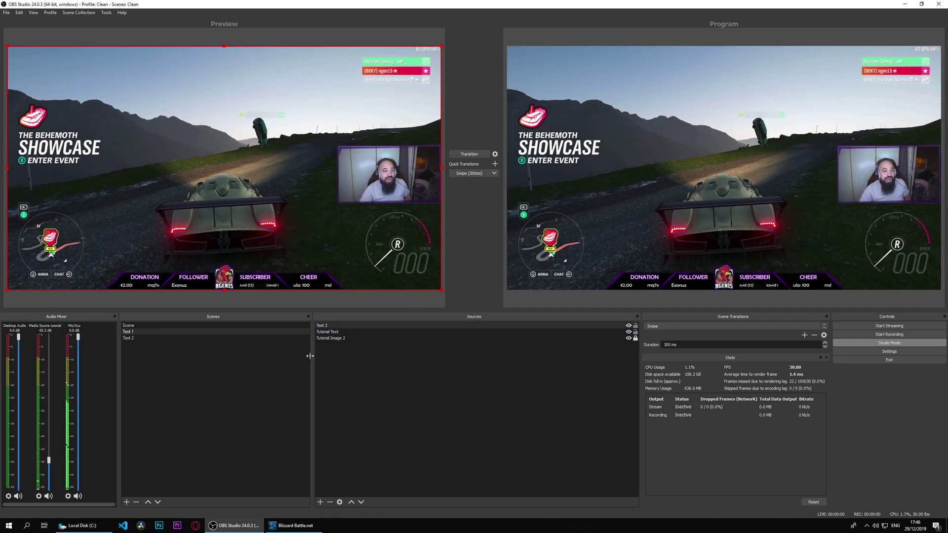
# Raise the tutorial volume slightly and shrink Test 2 into a small lower-left window
pyautogui.moveTo(49, 462); pyautogui.dragTo(49, 455)
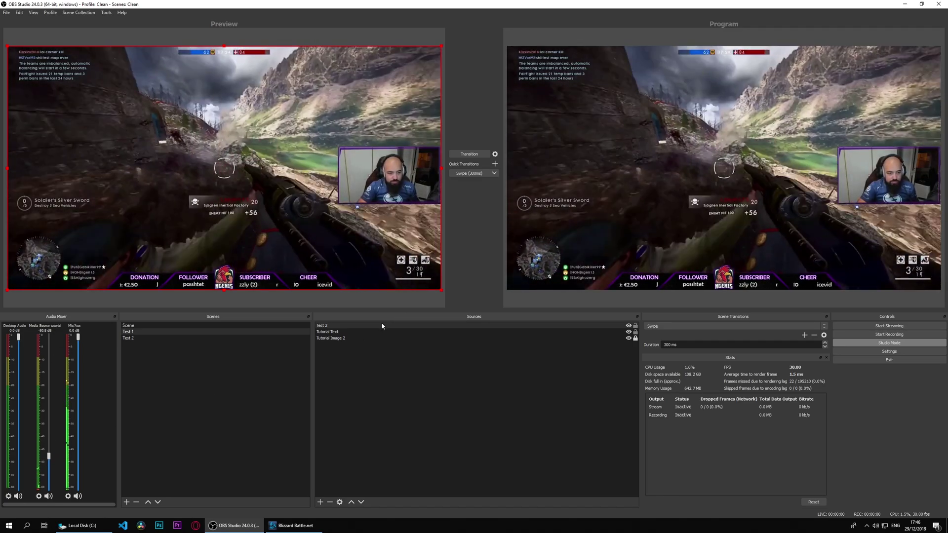
pyautogui.click(390, 326)
pyautogui.moveTo(441, 289); pyautogui.dragTo(186, 143)
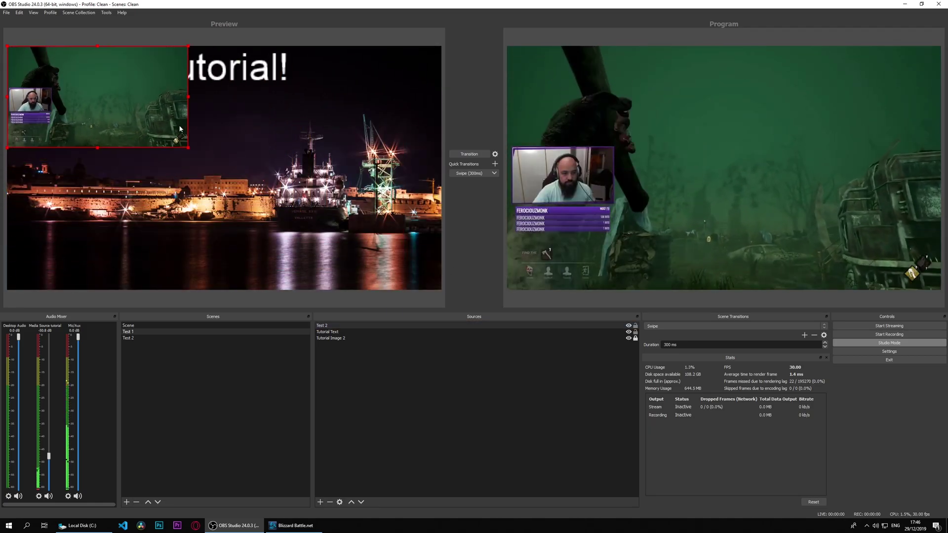
pyautogui.moveTo(128, 121); pyautogui.dragTo(152, 238)
pyautogui.click(178, 299)
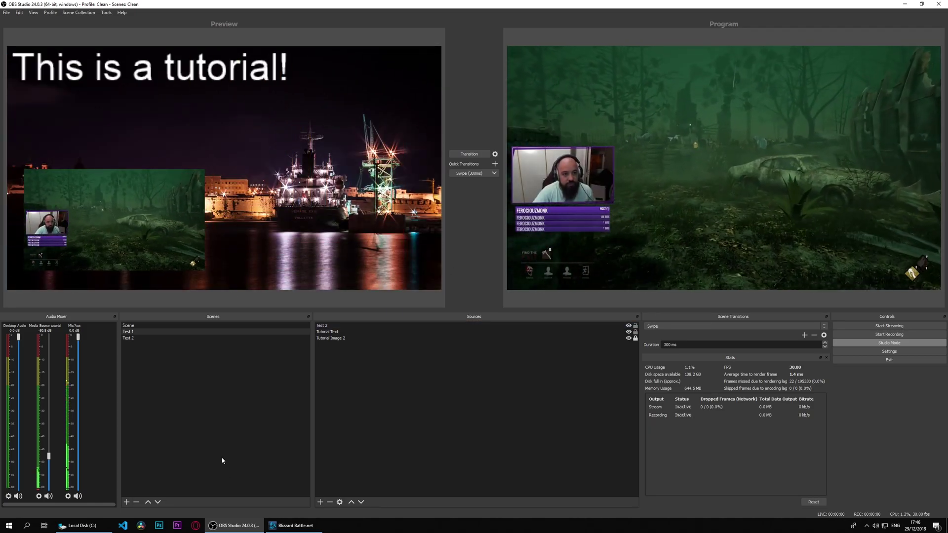
# Preview the scenes in turn, then transition the bridge scene Scene live to Program
pyautogui.click(166, 338)
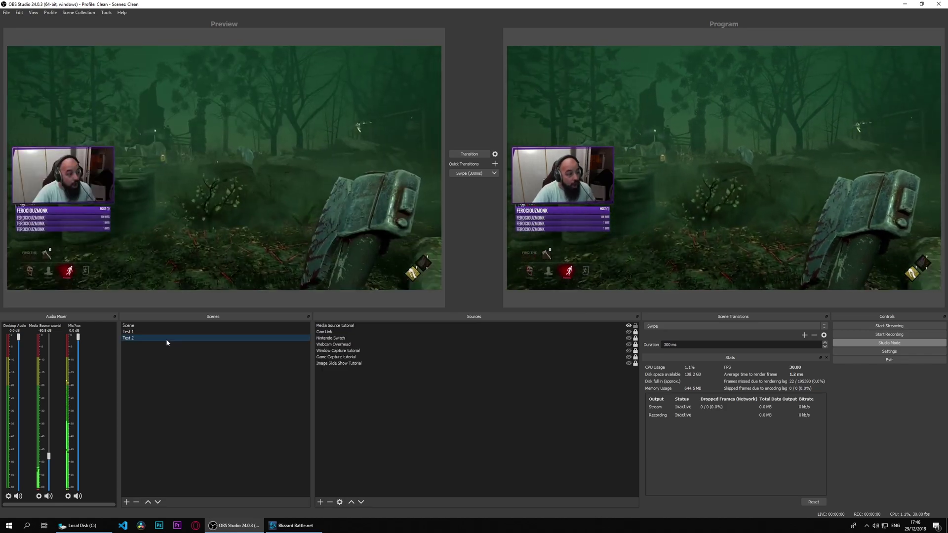
pyautogui.doubleClick(170, 331)
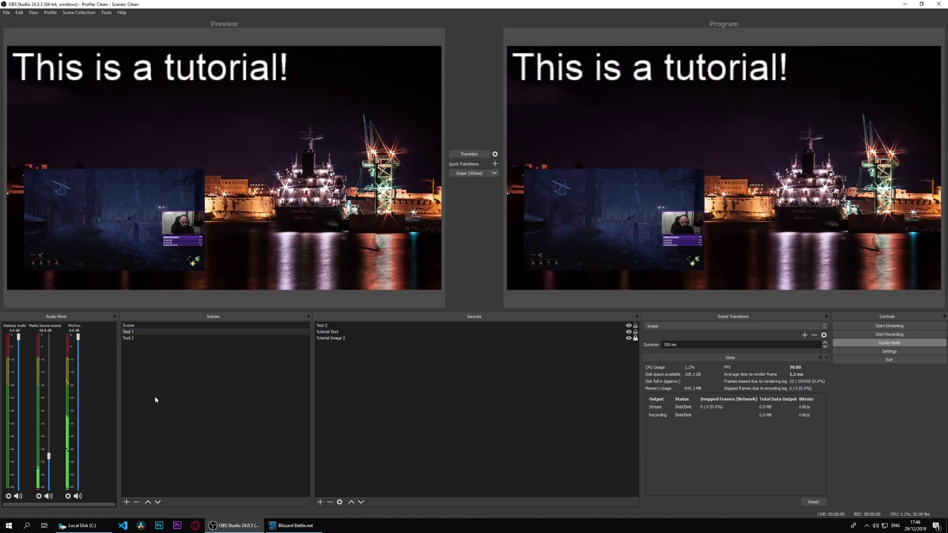
pyautogui.click(144, 339)
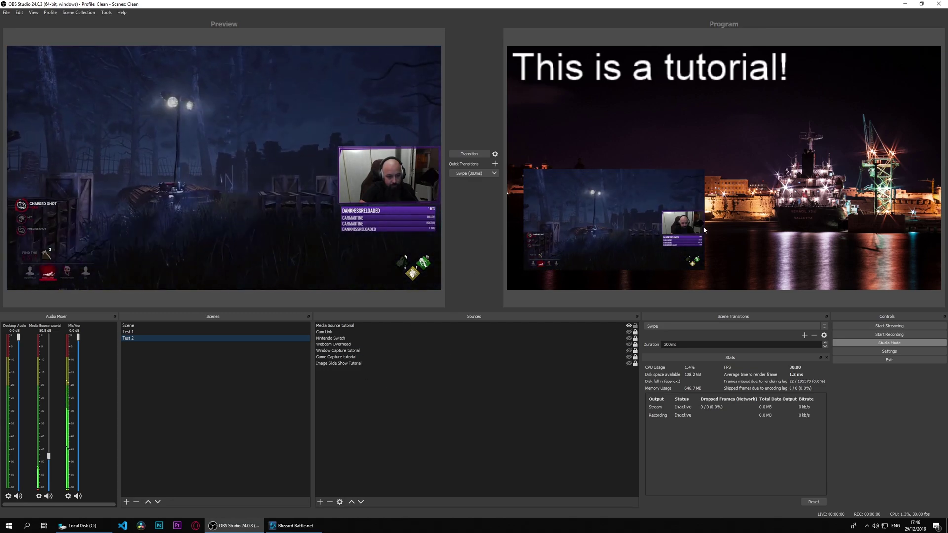
pyautogui.click(217, 332)
pyautogui.click(217, 326)
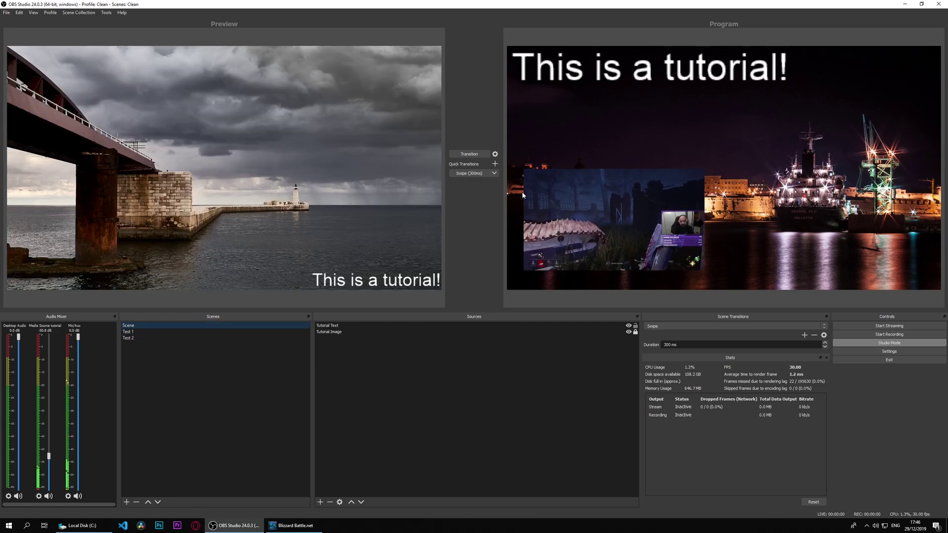
pyautogui.click(467, 174)
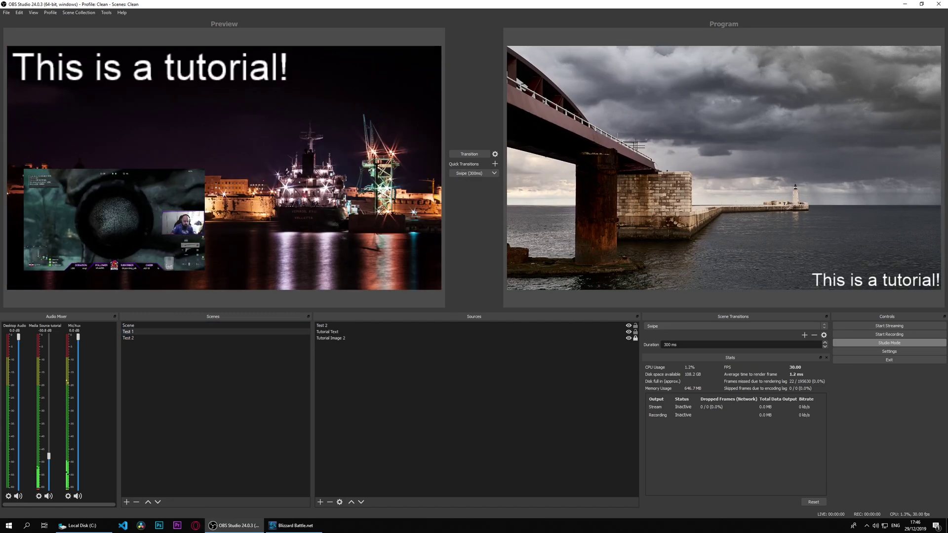
pyautogui.click(238, 327)
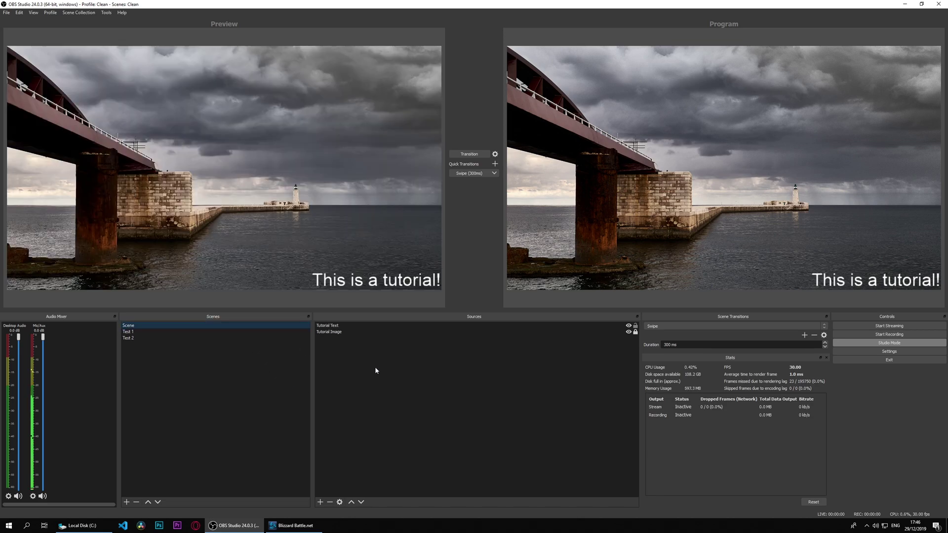